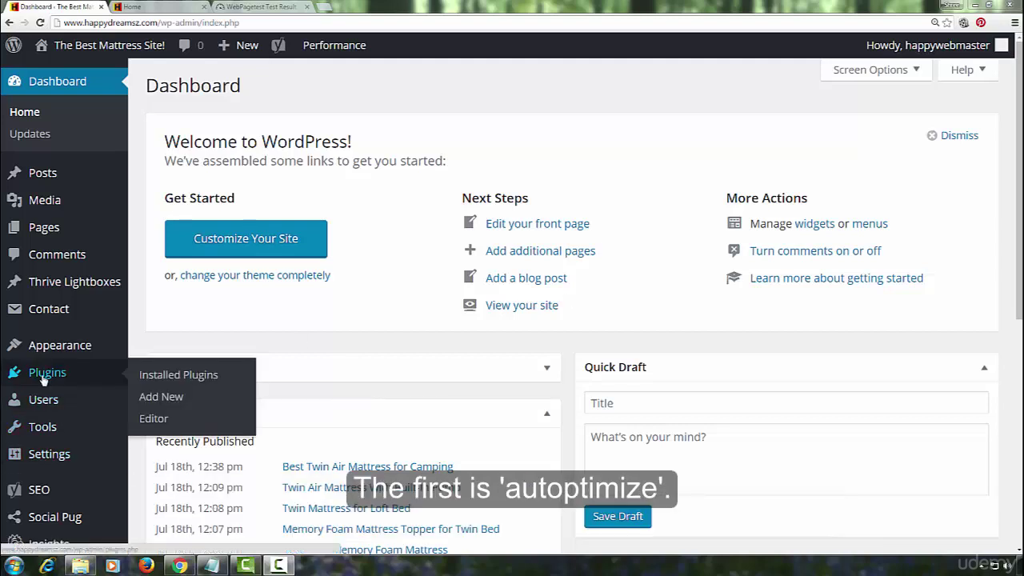
Step: Search the plugin directory for 'autoptimize' and start installing the Autoptimize plugin
click(152, 397)
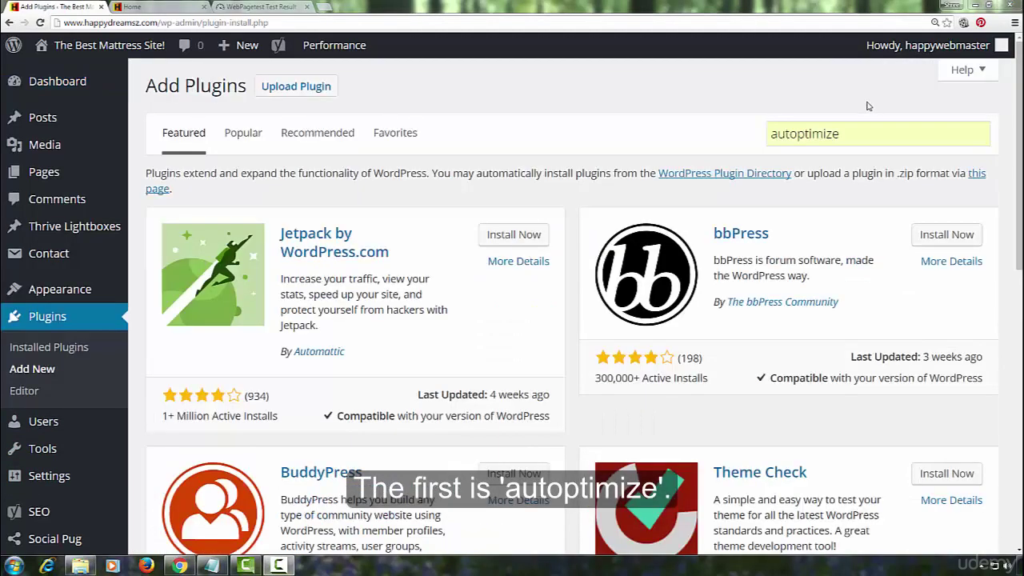
click(871, 130)
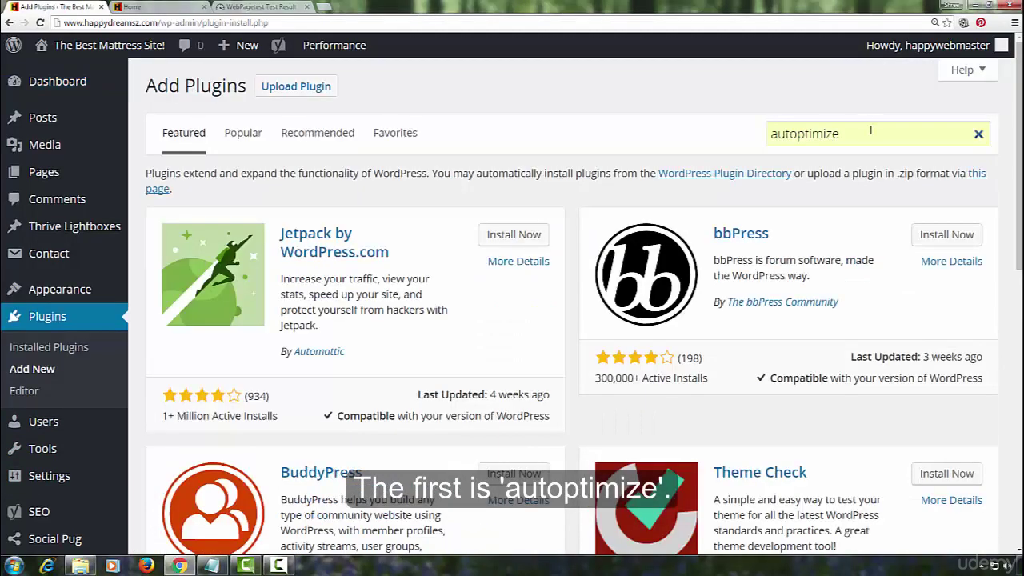
key(Return)
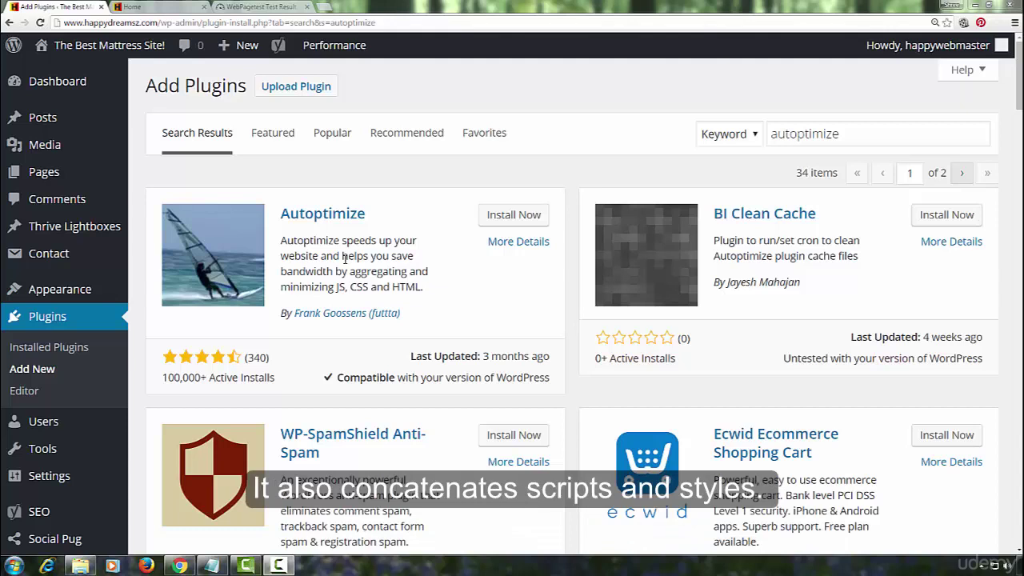
click(500, 221)
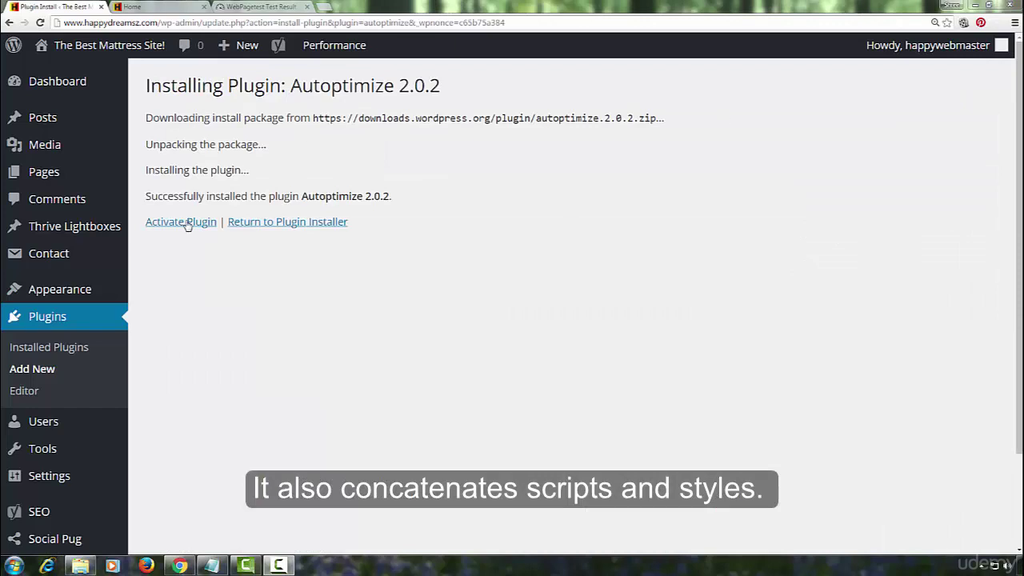
Step: Activate Autoptimize and tick its HTML, JavaScript and CSS optimization options
click(188, 226)
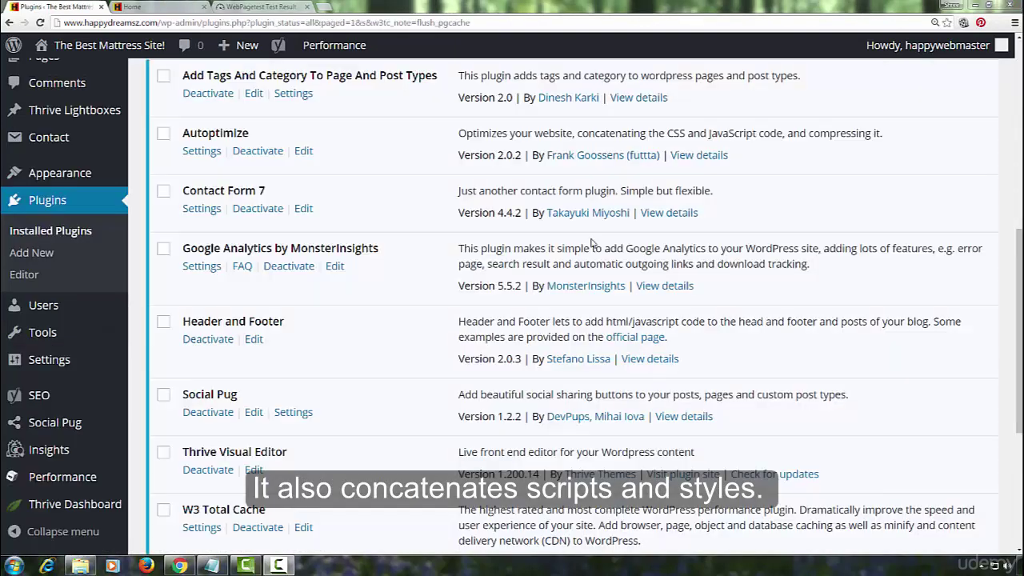
mouse_move(49, 359)
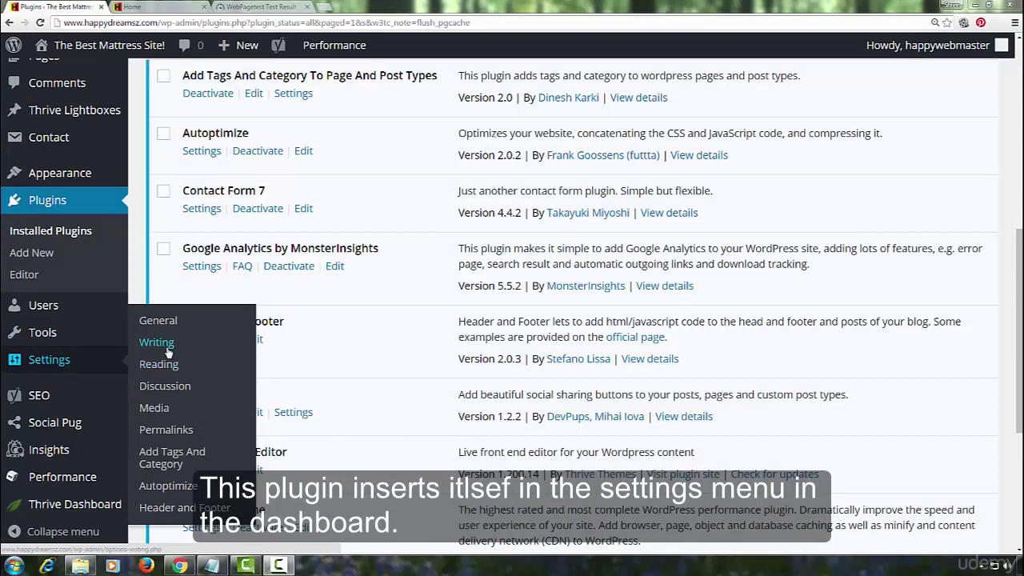
click(181, 486)
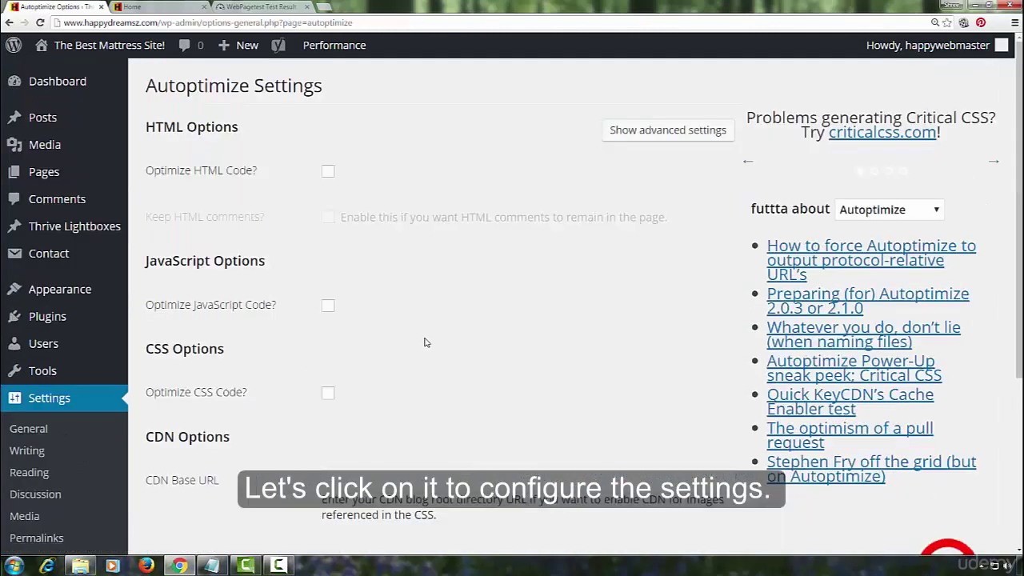
click(328, 171)
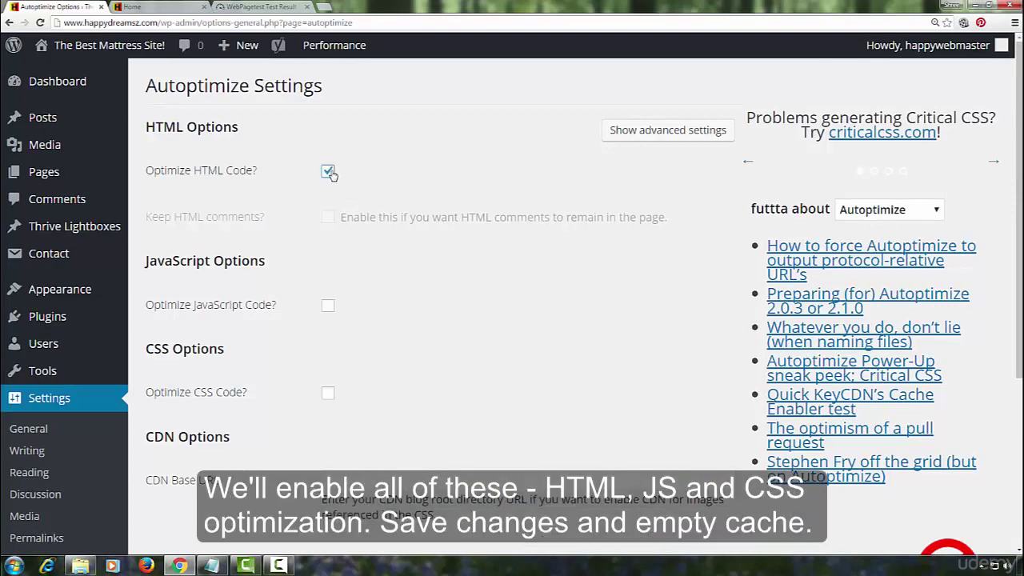
click(328, 305)
click(329, 392)
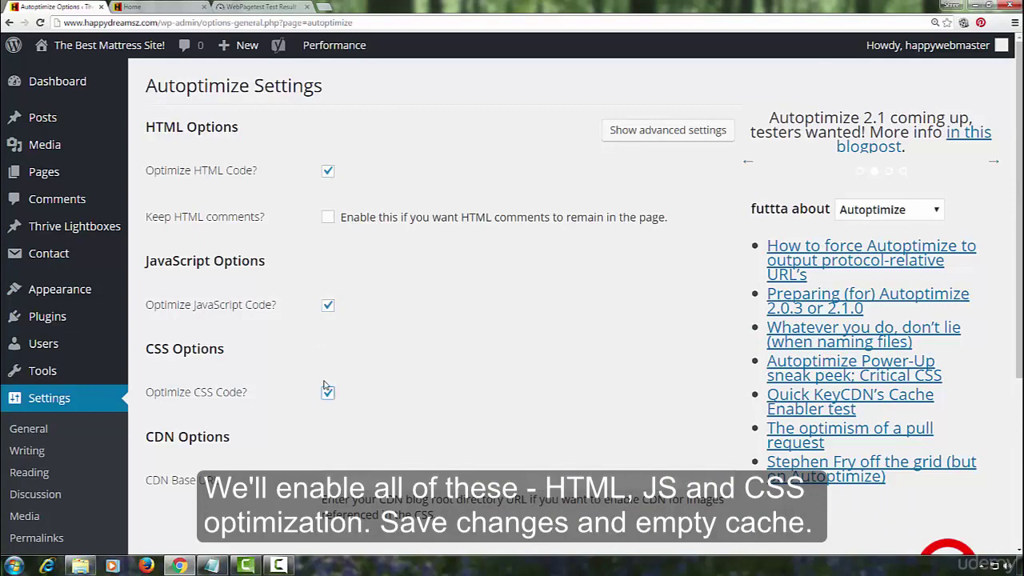
scroll(472, 304, down, 1)
scroll(432, 288, down, 2)
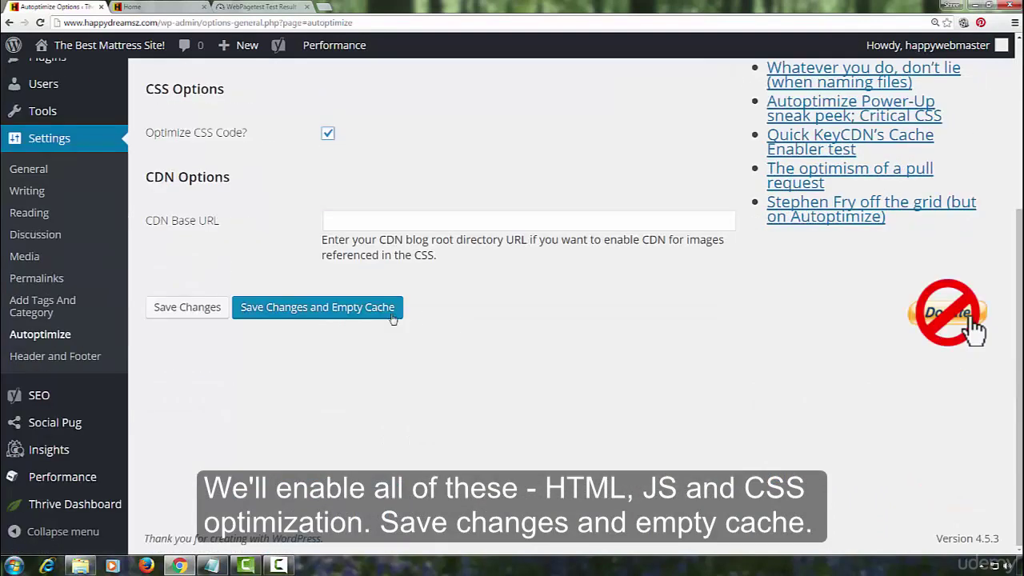
Step: Save Autoptimize settings with an emptied cache, then search plugins for 'far future expiry header'
click(338, 312)
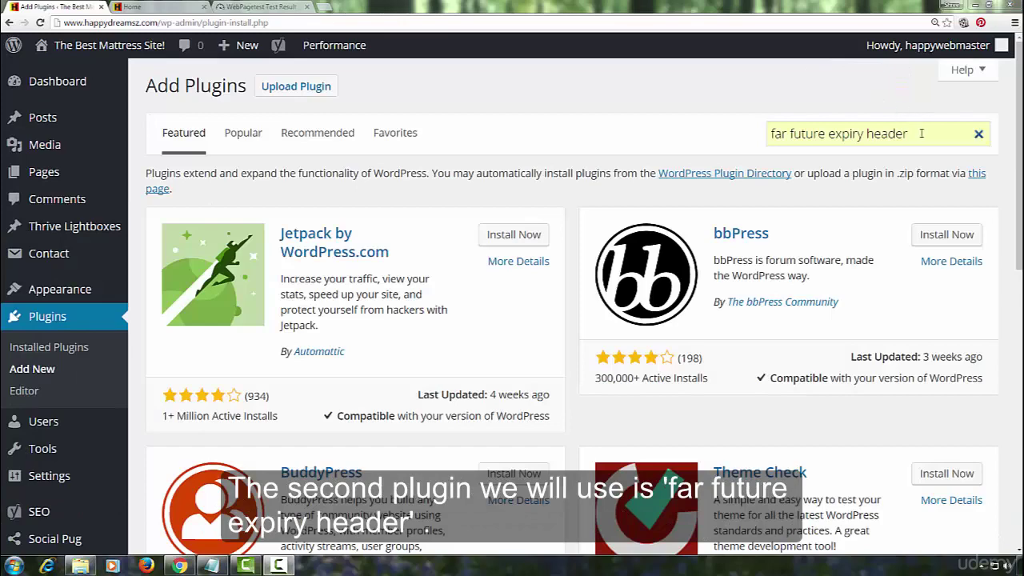
click(921, 133)
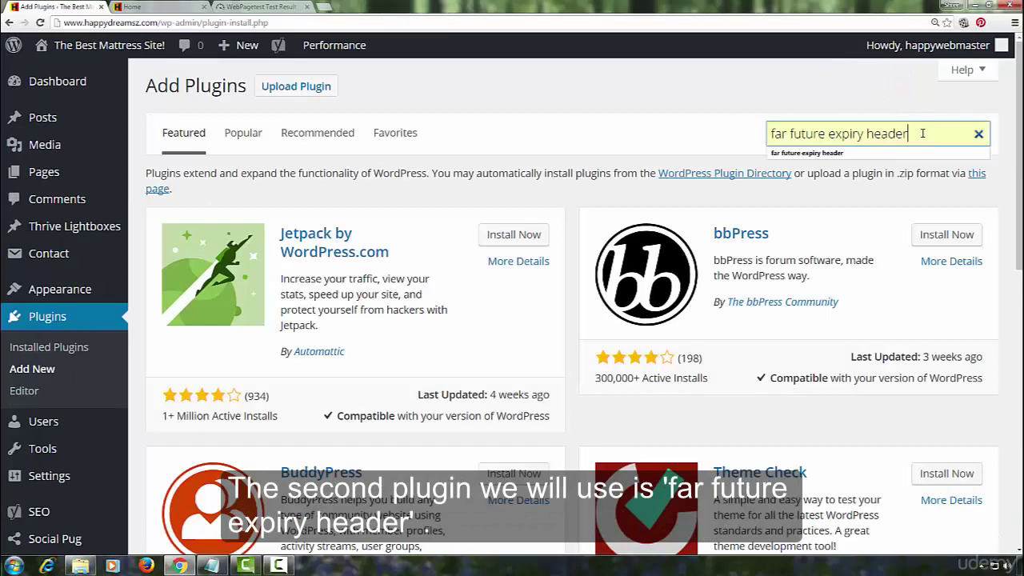
key(Return)
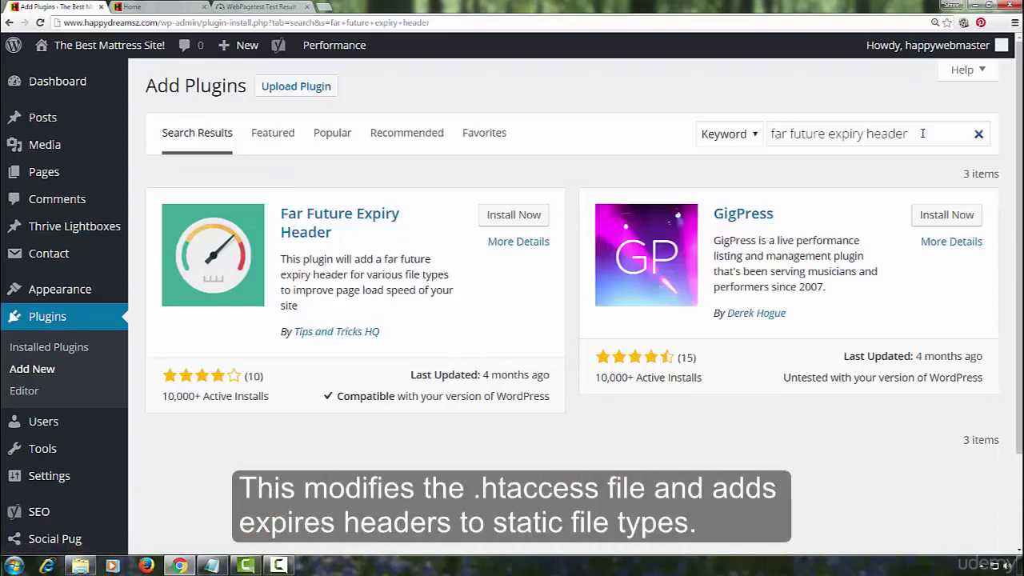
Step: Install and activate the Far Future Expiry Header plugin
click(497, 218)
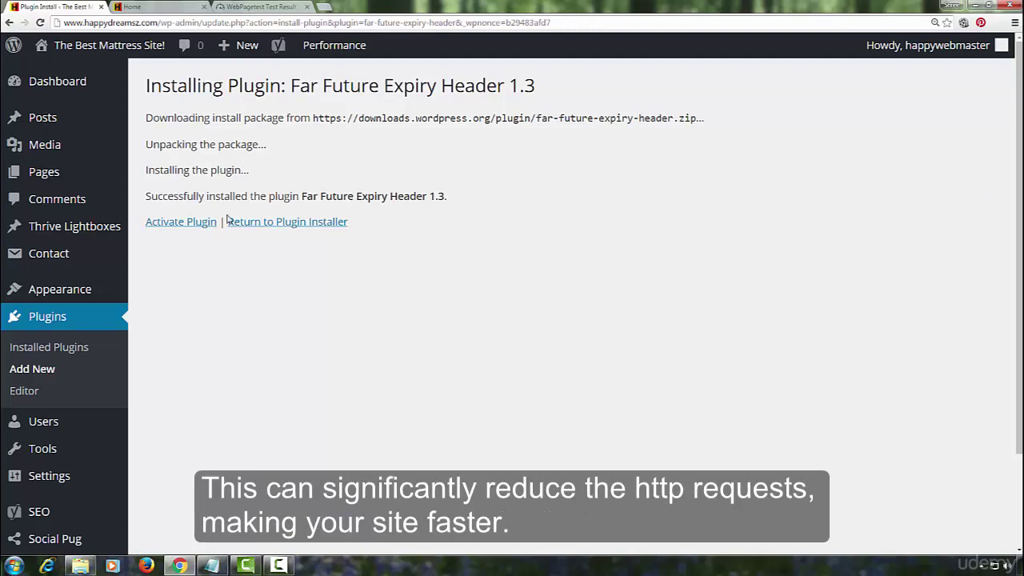
click(200, 223)
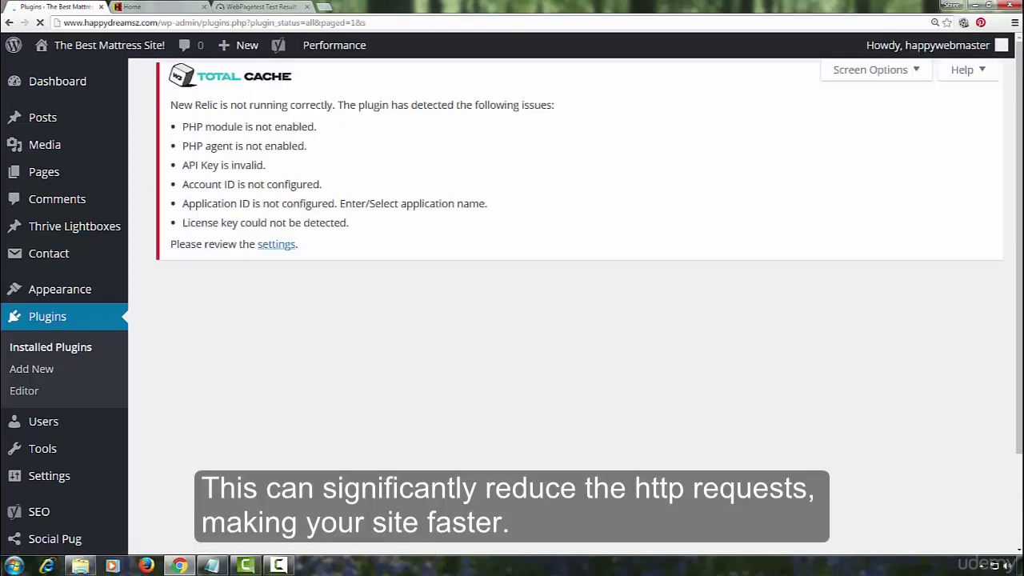
scroll(559, 320, down, 7)
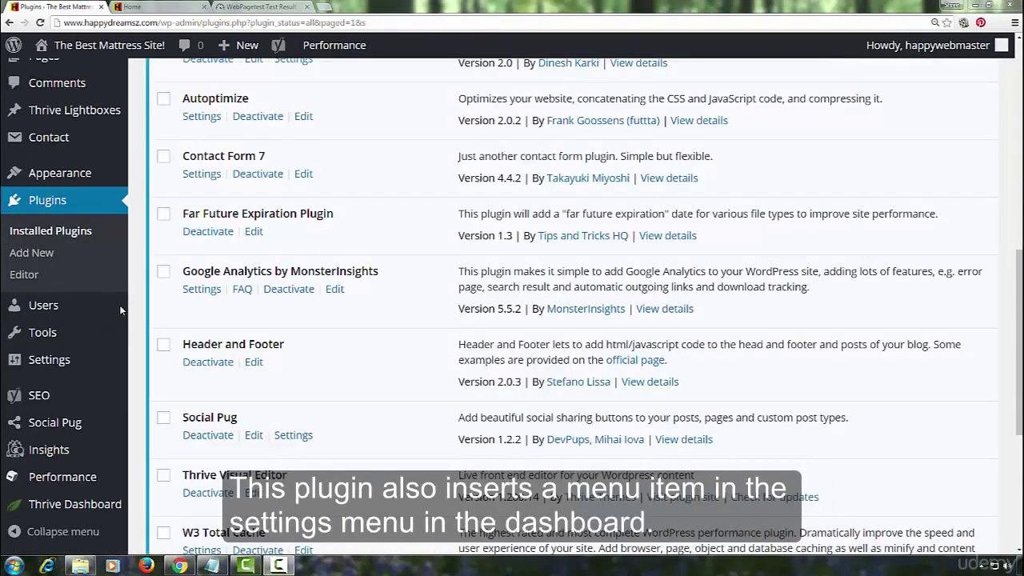
mouse_move(49, 475)
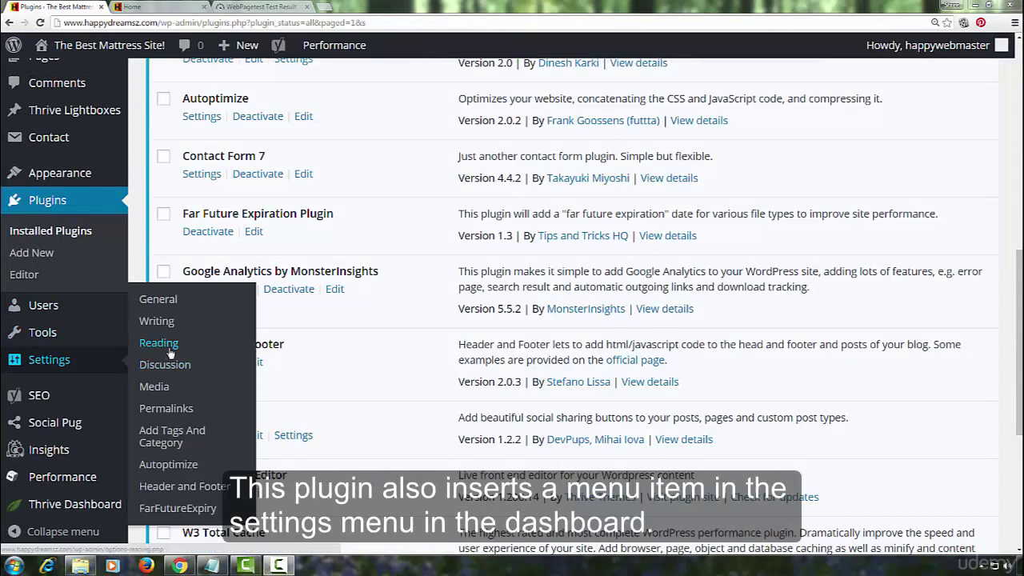
Step: Enable 30-day far future expiry for GIF, JPEG/JPG, PNG, ICO, JS, CSS and SWF files and save
click(175, 509)
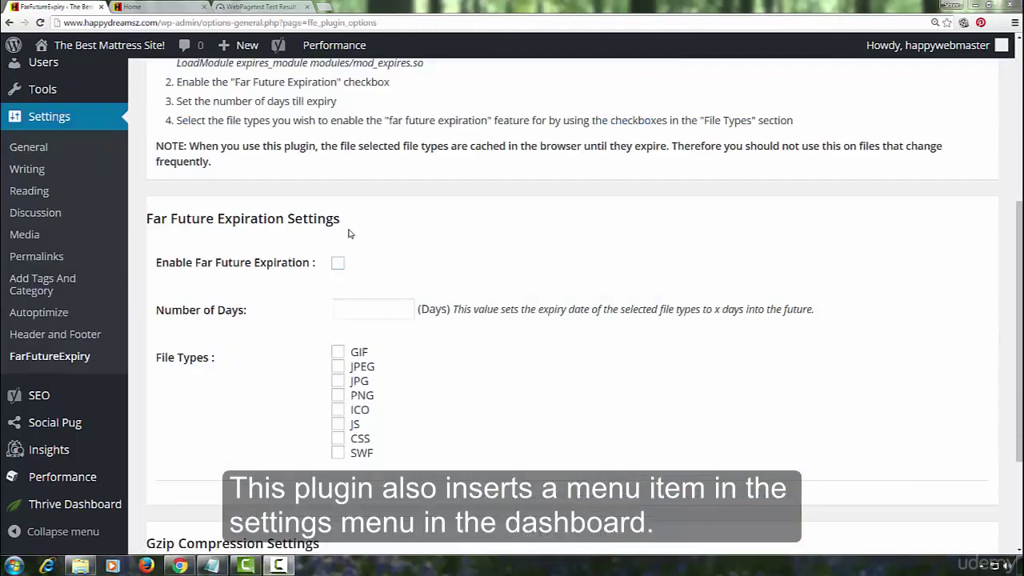
click(338, 263)
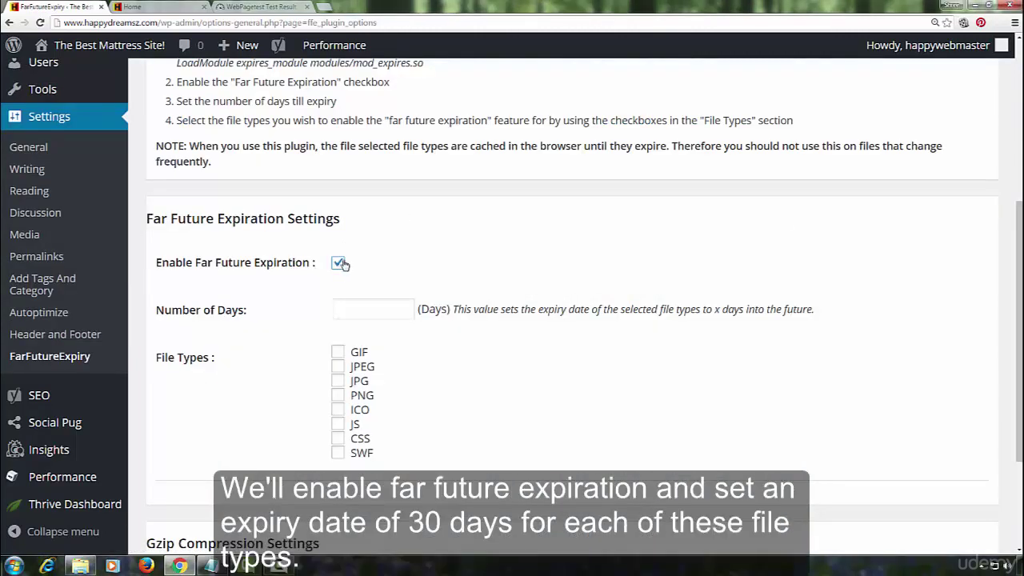
click(365, 311)
text(3)
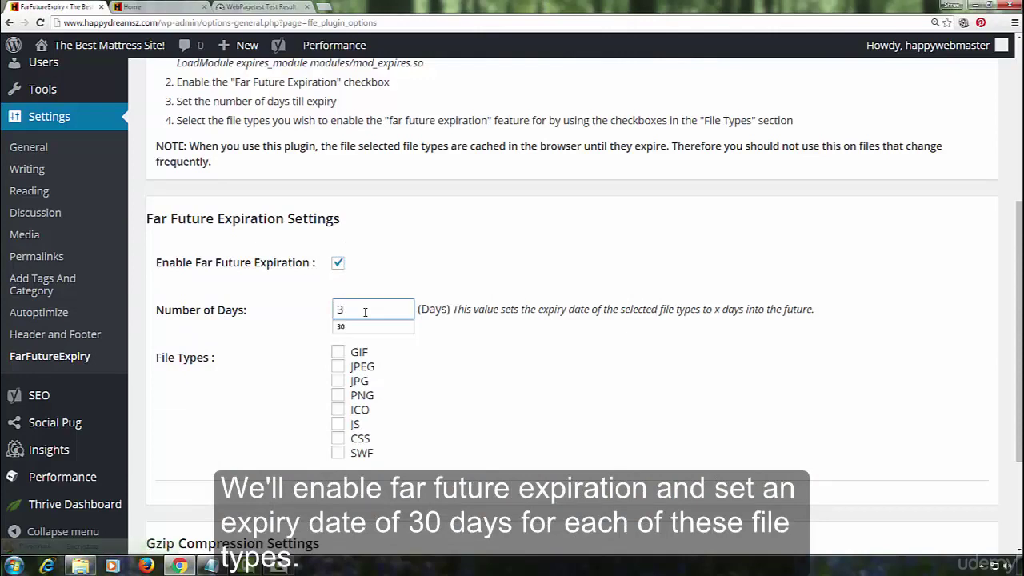
text(0)
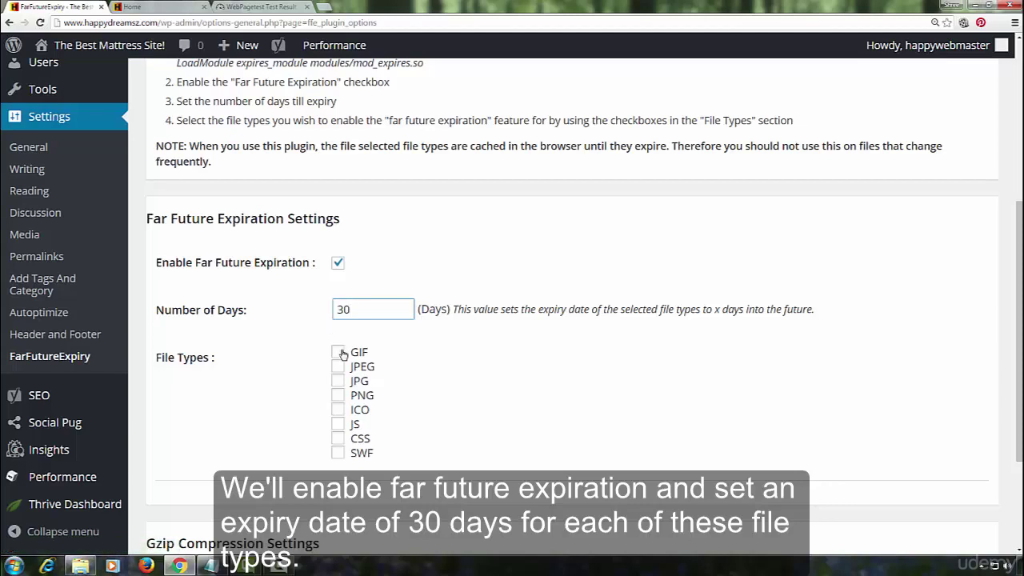
click(338, 352)
click(338, 381)
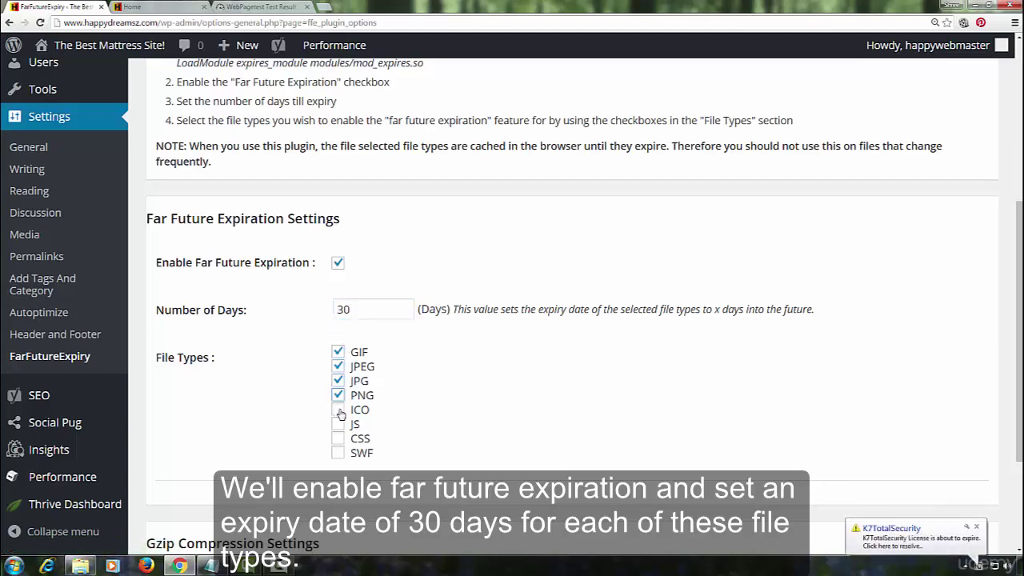
click(337, 409)
click(338, 439)
click(338, 453)
scroll(480, 367, down, 2)
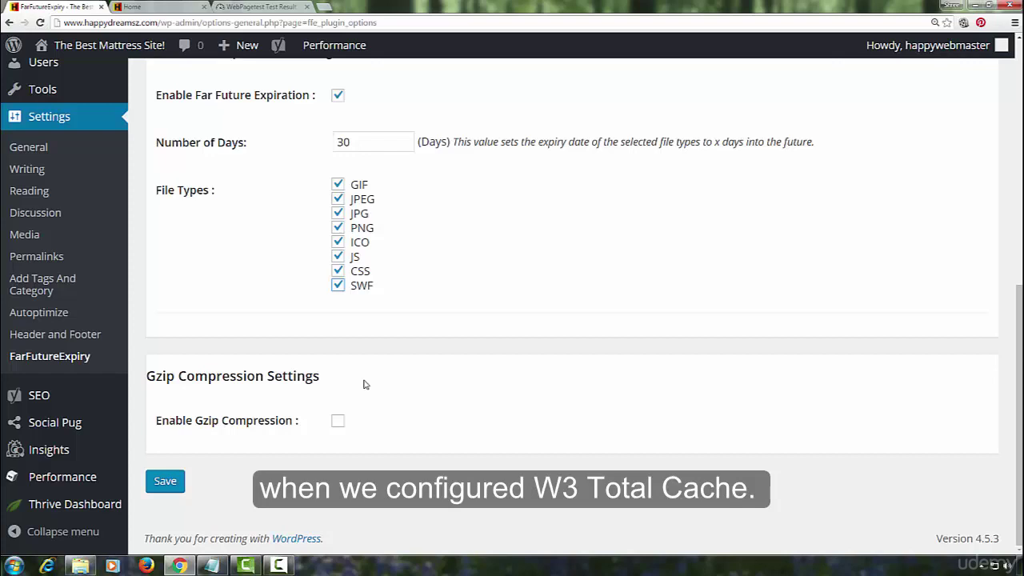
click(167, 480)
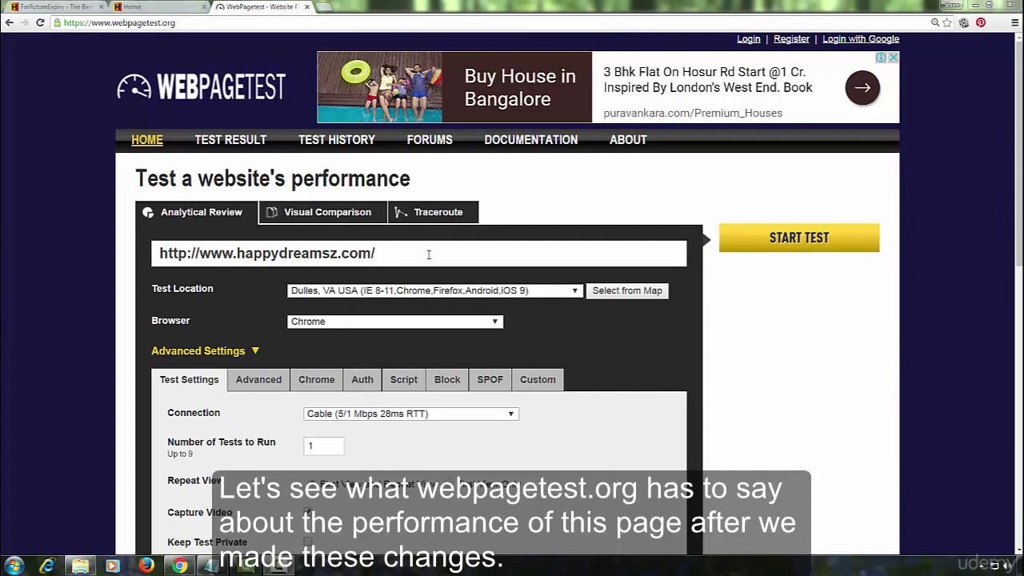
Step: Run a WebPageTest on the site and highlight its 20 fully loaded requests
click(766, 242)
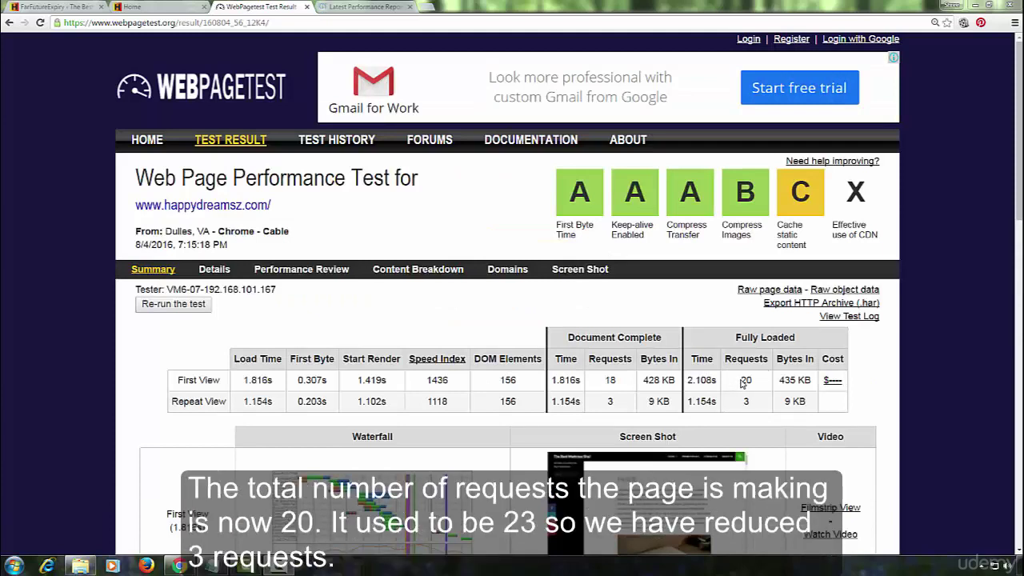
double_click(744, 381)
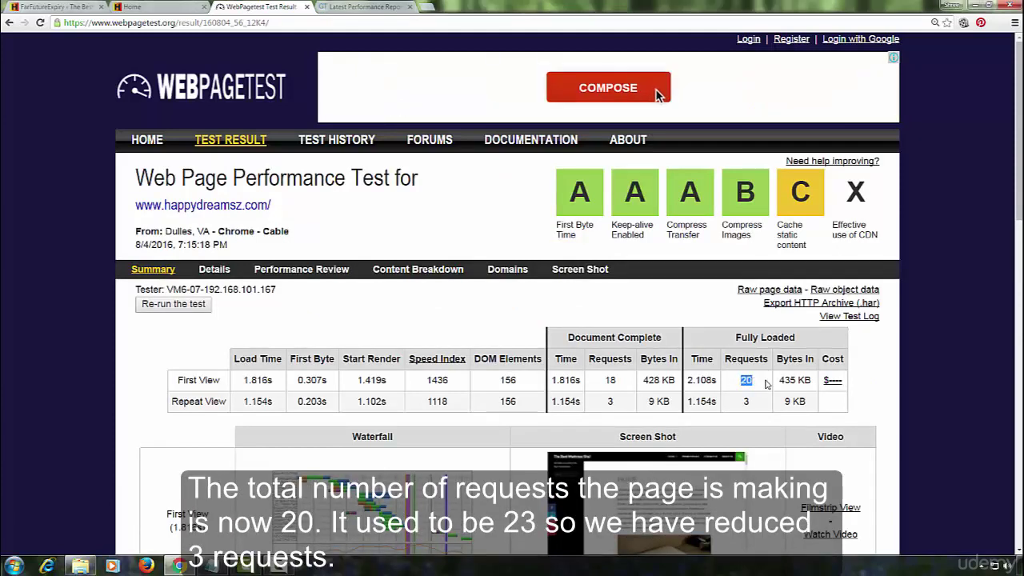
click(741, 382)
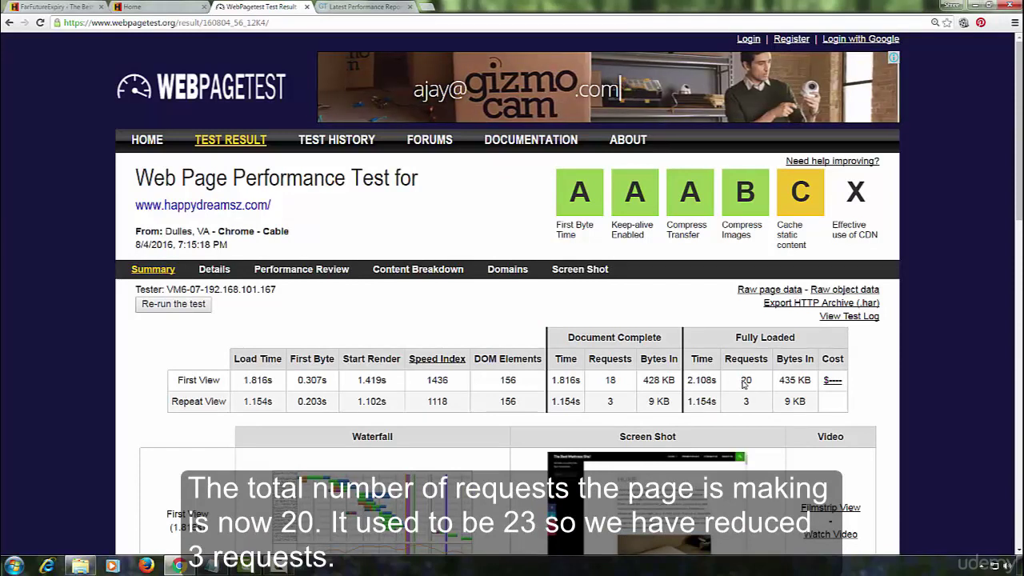
double_click(745, 380)
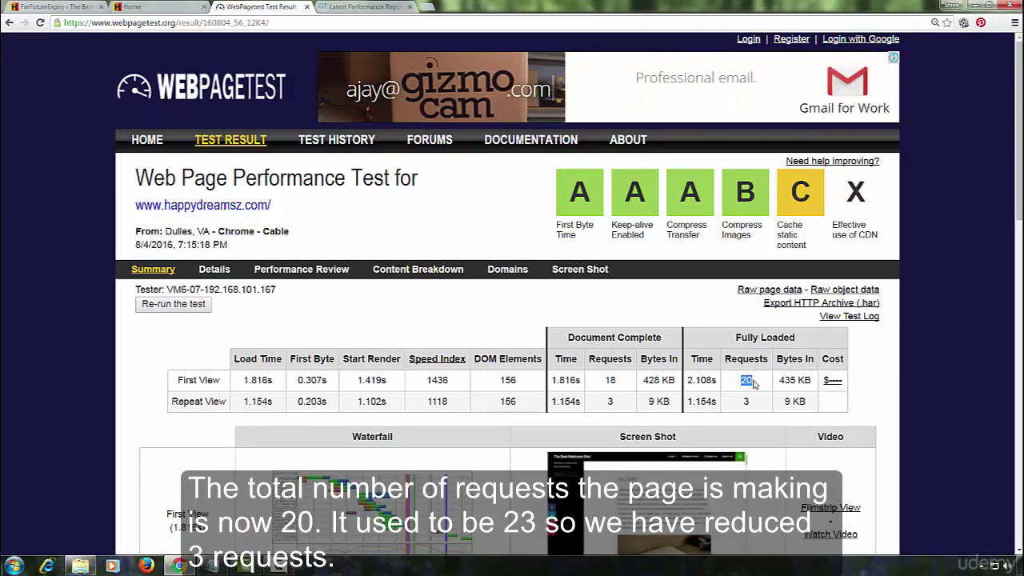
Step: Switch to the GTmetrix tab to view the 17-request, 1.1 s report
key(ctrl+Tab)
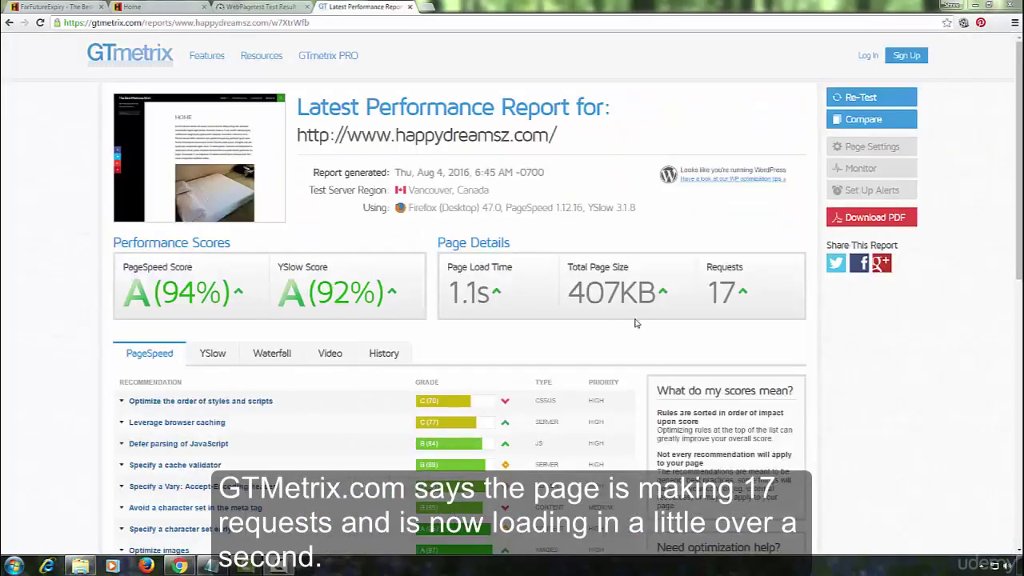